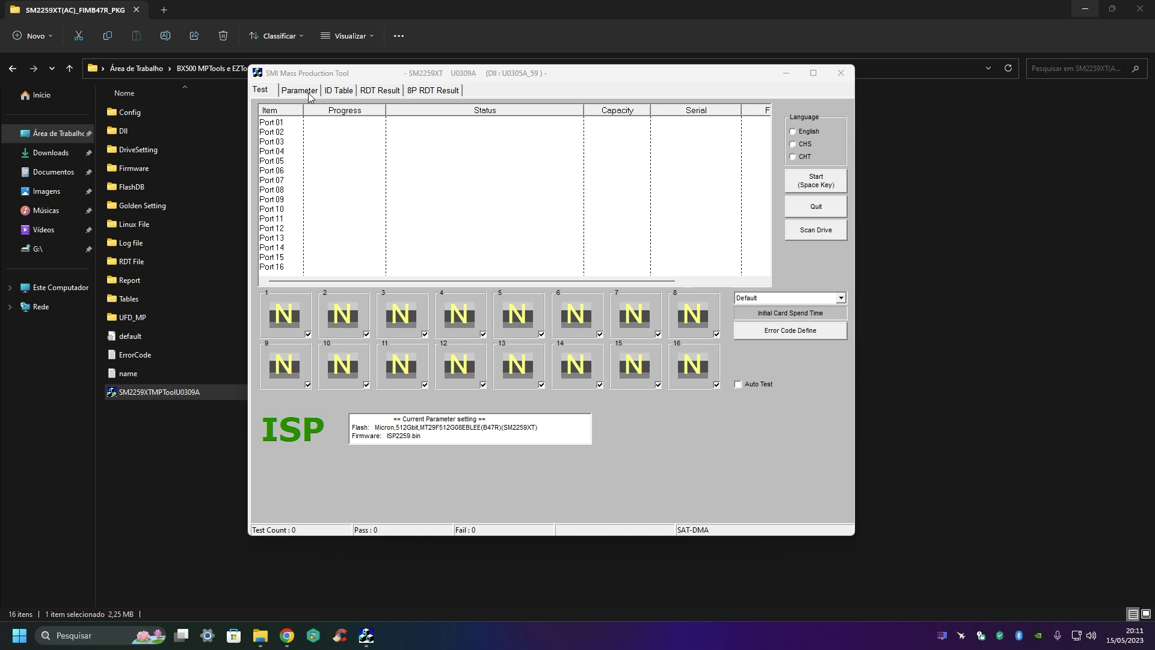
# Open the parameter settings for editing and unlock them with the configuration password.
pyautogui.click(310, 95)
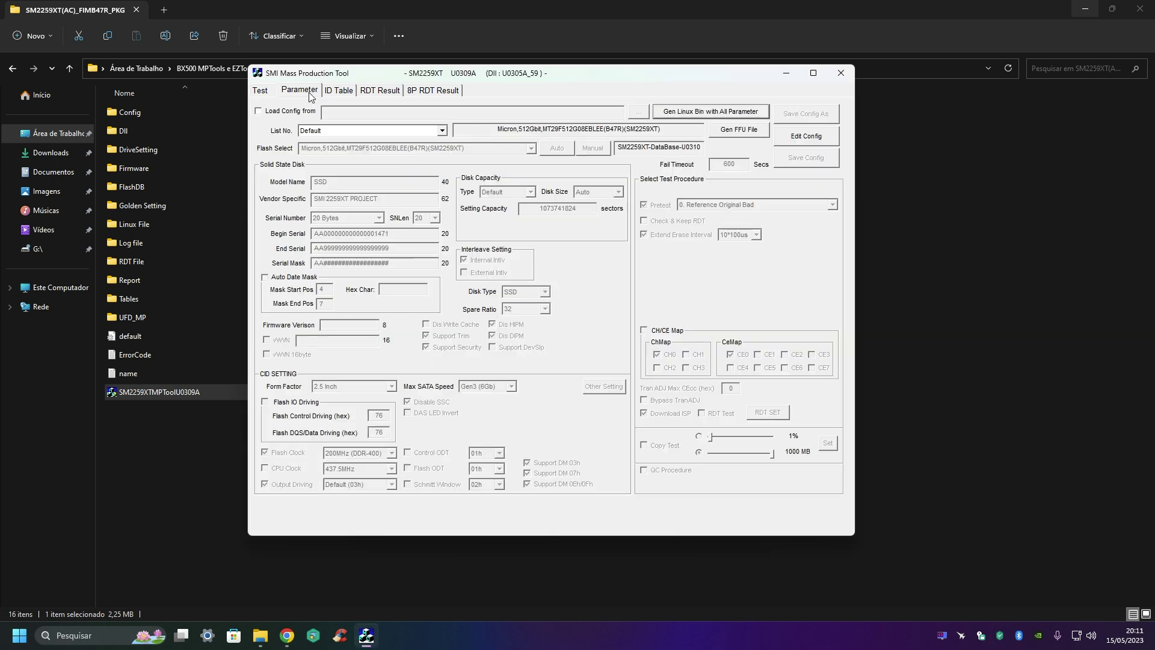
pyautogui.click(802, 142)
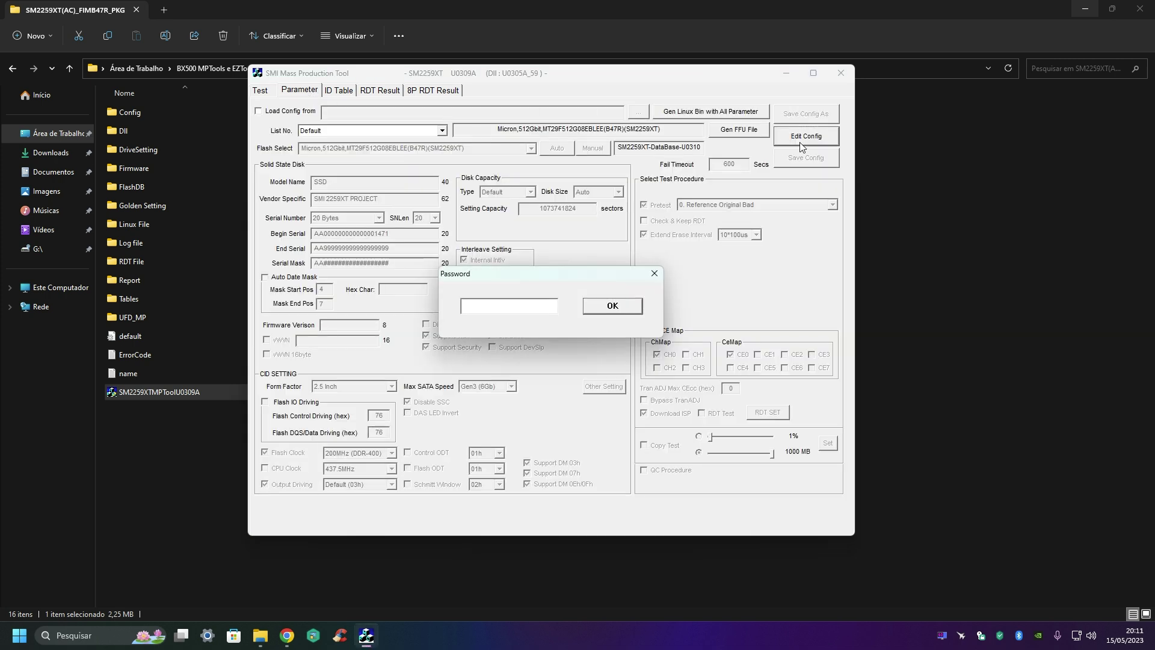
pyautogui.press('Return')
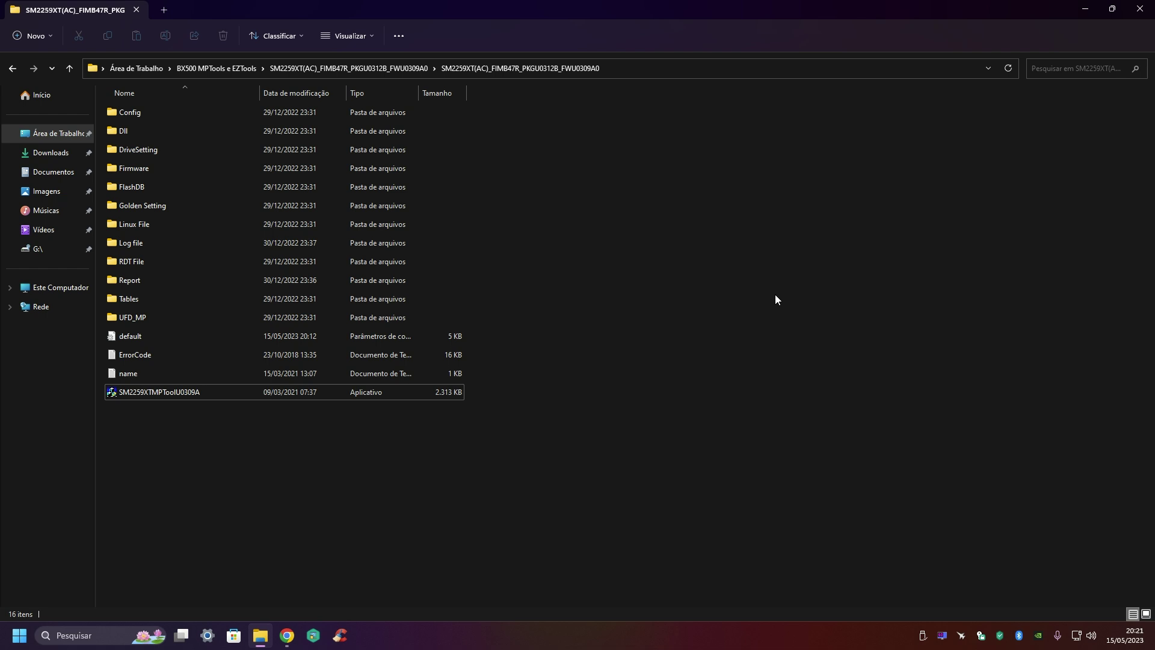
# Check Disk 1 in Windows Disk Management without initializing it, and close Disk Management.
pyautogui.press('super+x')
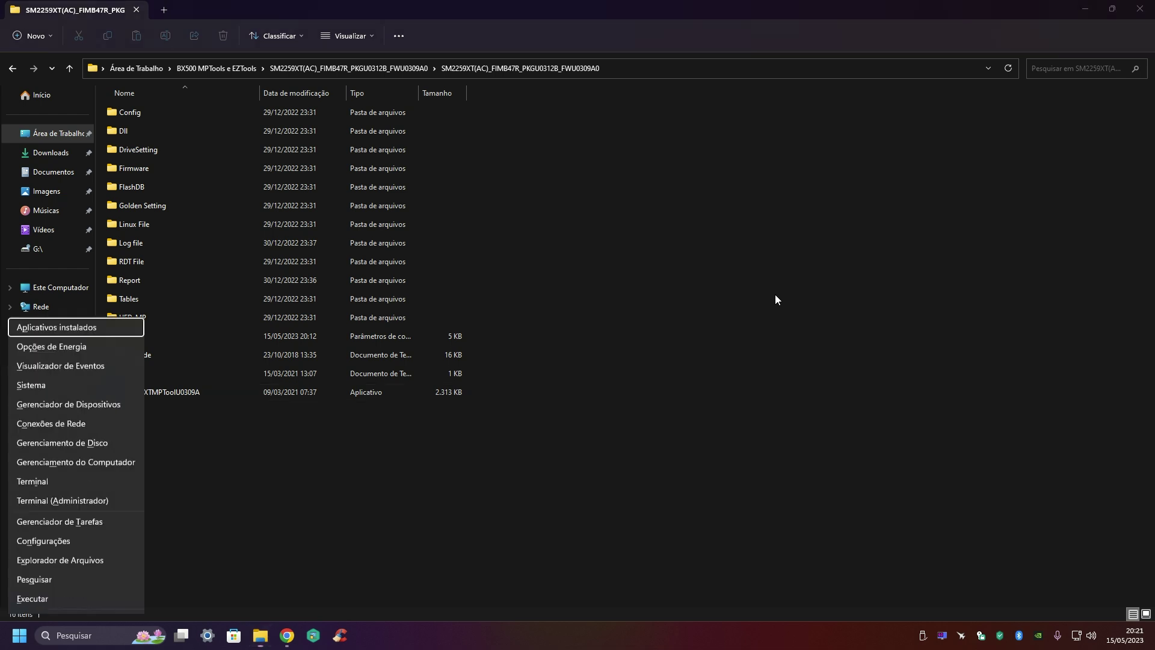
pyautogui.click(106, 404)
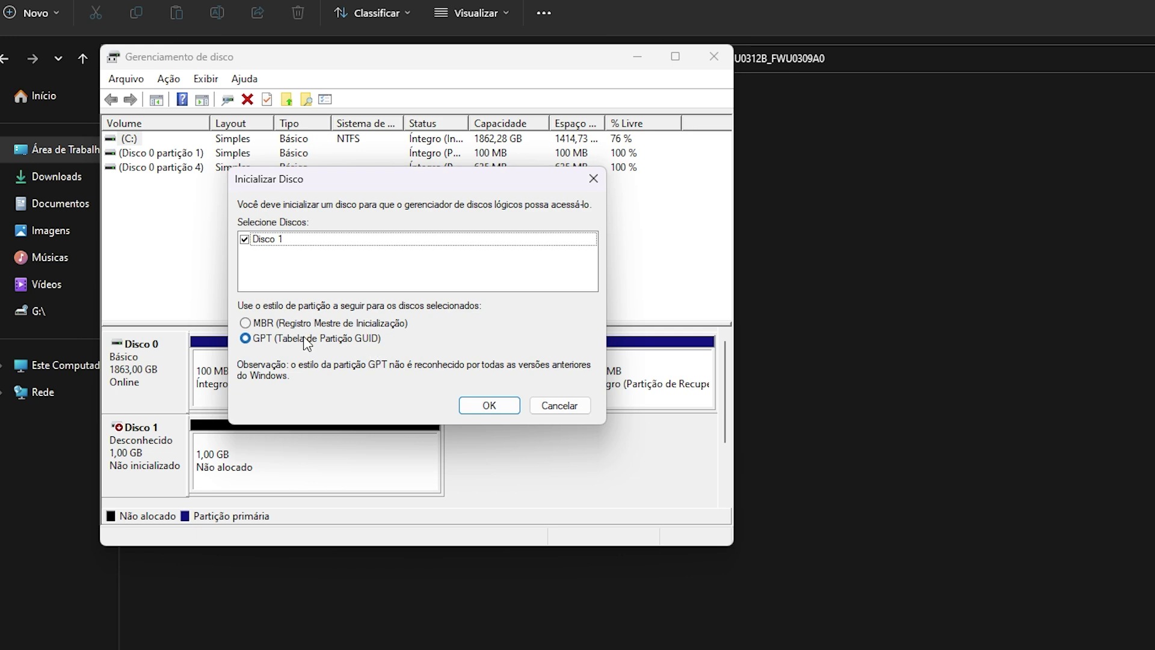
pyautogui.click(558, 404)
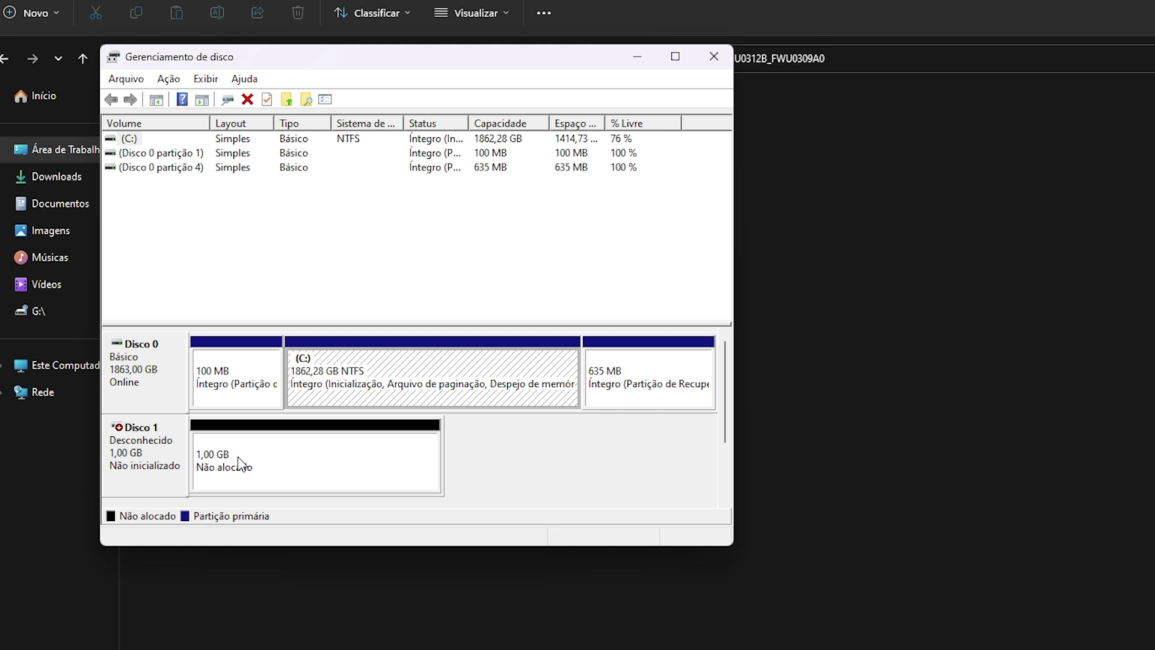
pyautogui.click(238, 458)
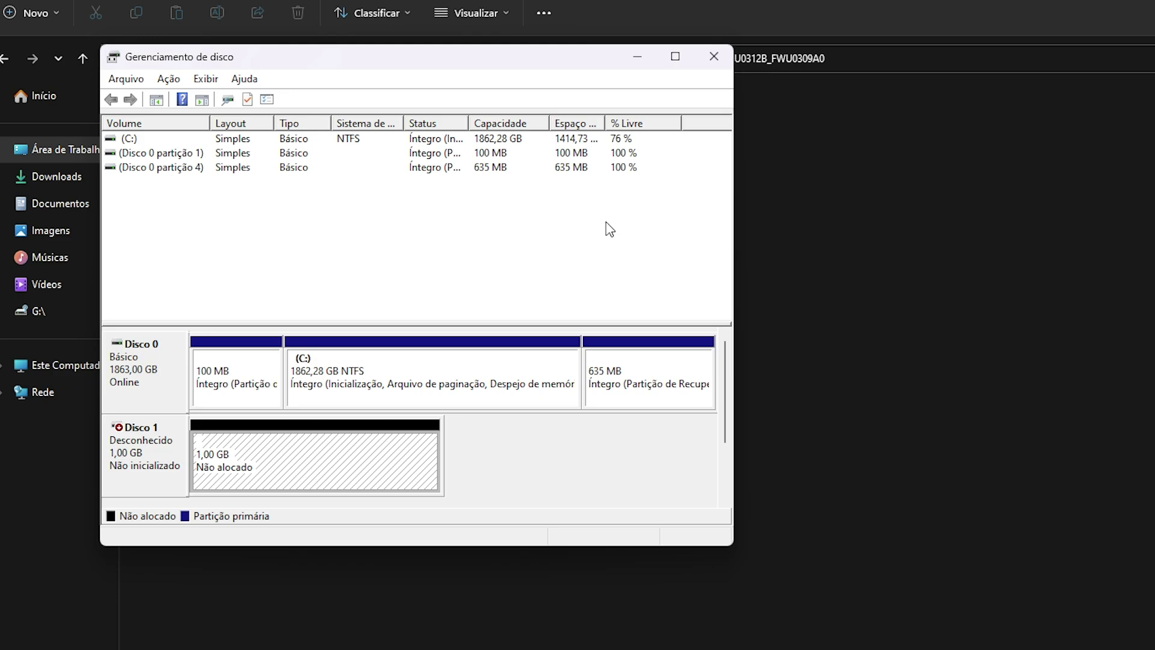
pyautogui.click(702, 52)
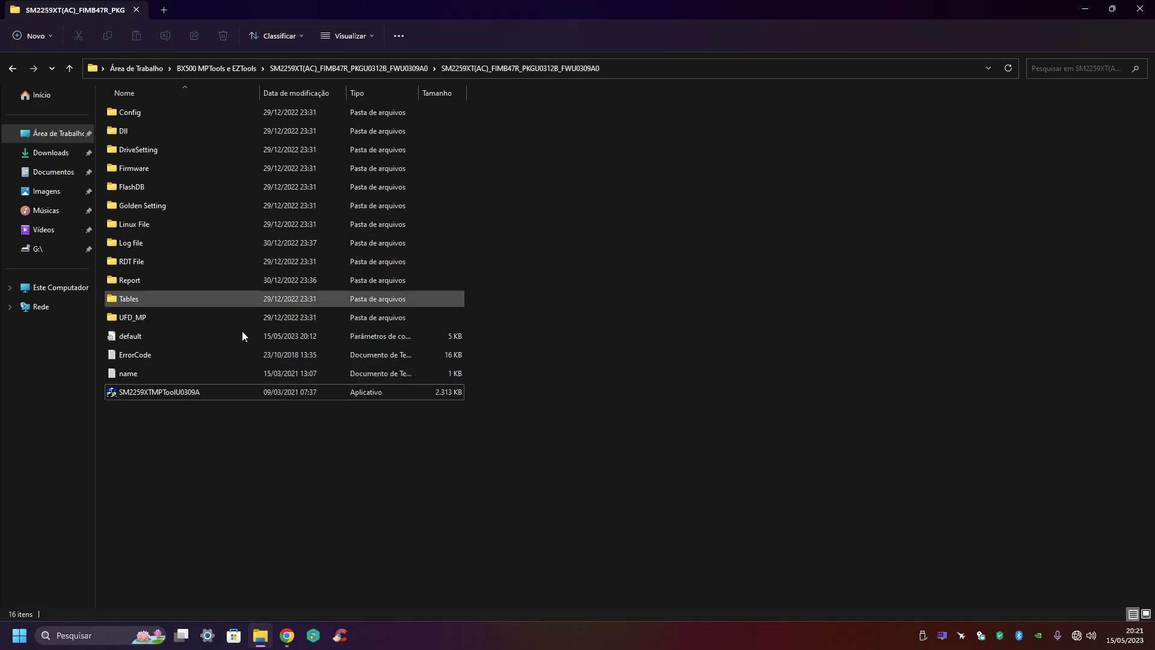
# Launch SM2259XTMPToolU0309A from the firmware package folder and allow it to run.
pyautogui.moveTo(196, 394)
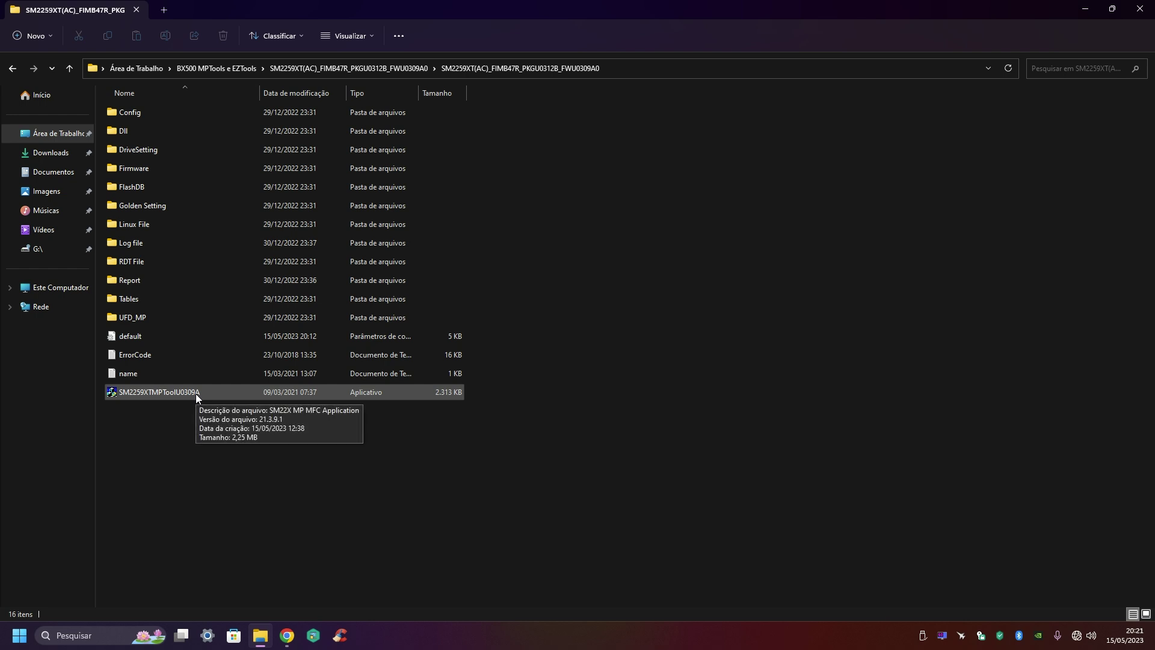
pyautogui.doubleClick(196, 394)
pyautogui.click(505, 423)
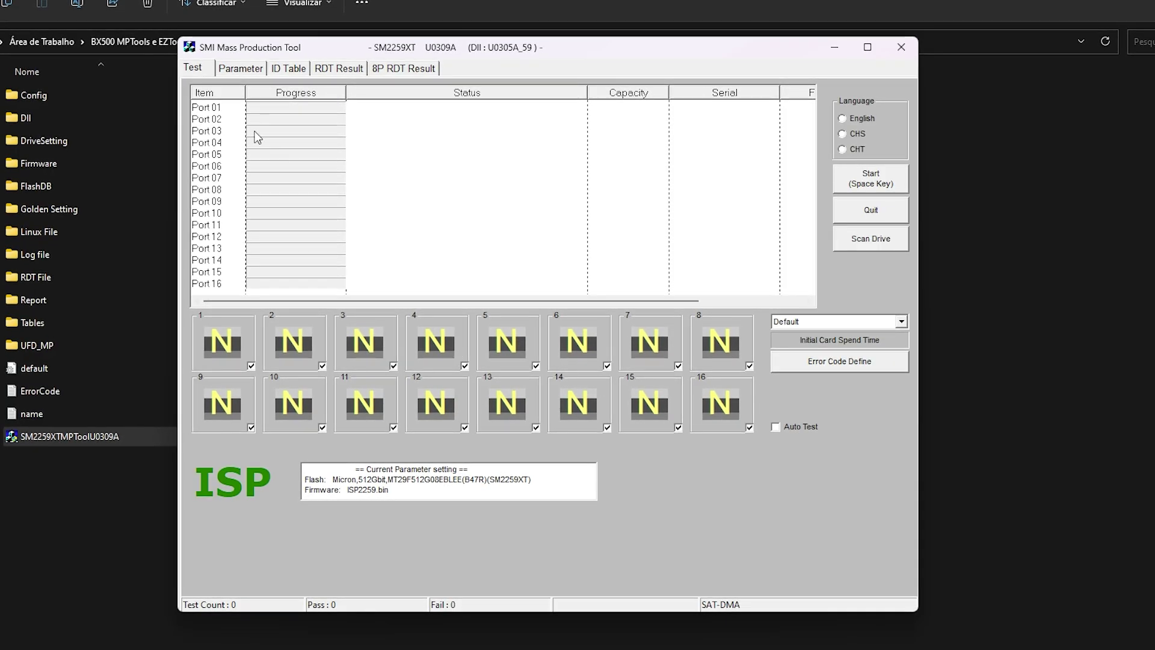
# Scan for connected drives on the test page and select the drive on Port 01.
pyautogui.click(216, 108)
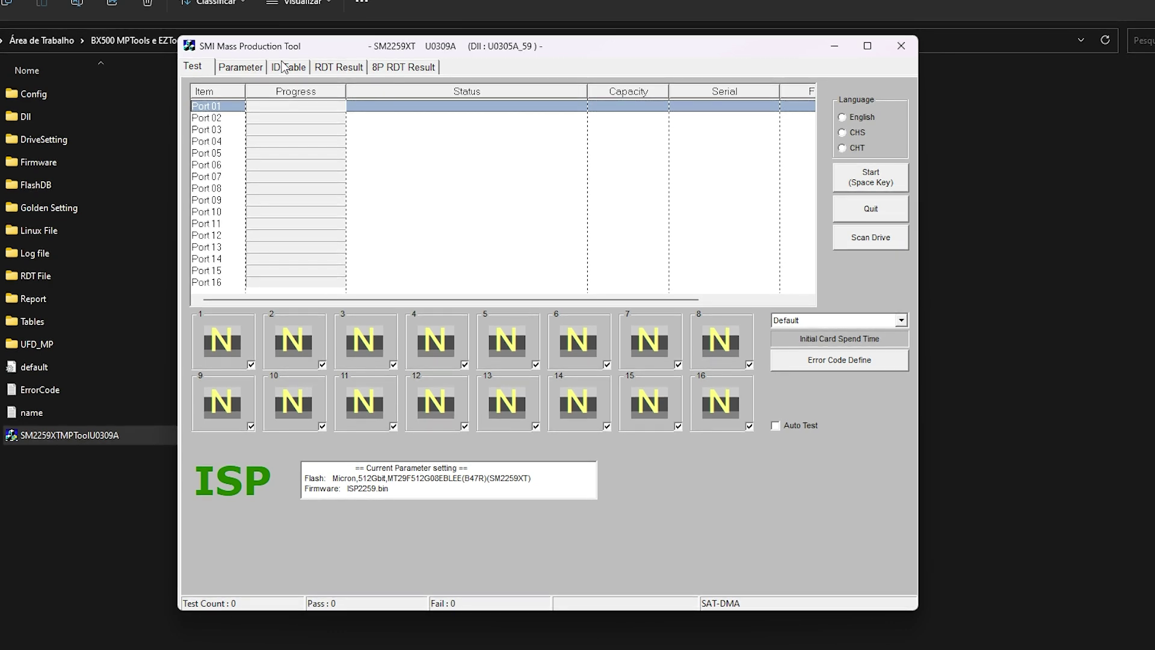
pyautogui.click(242, 68)
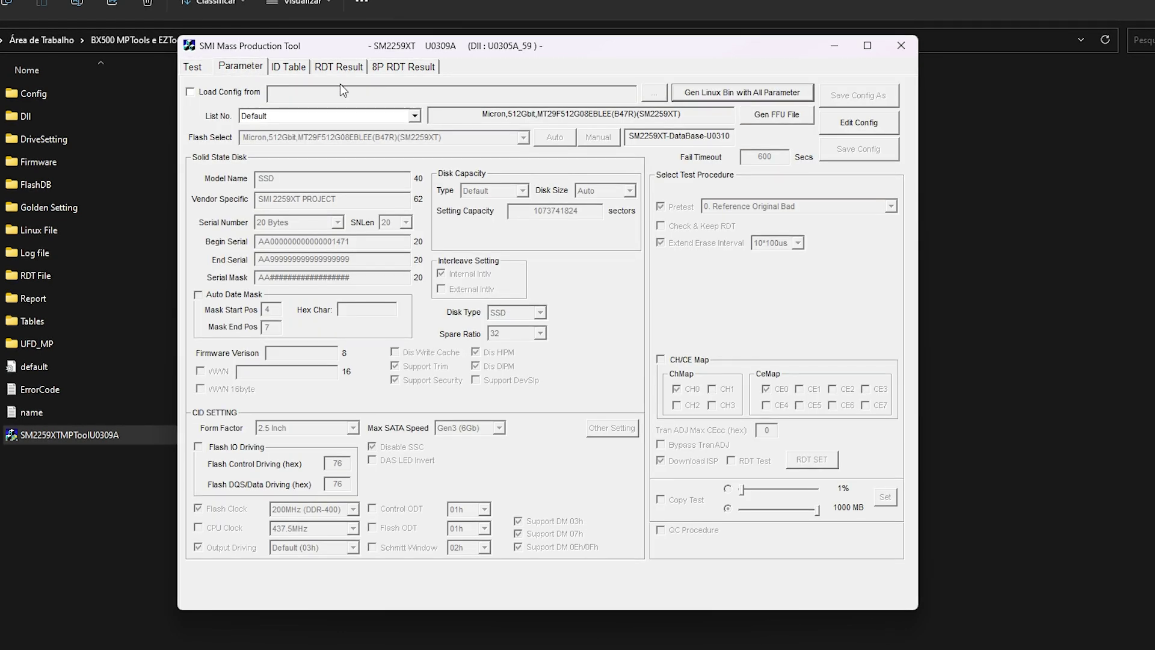
pyautogui.click(193, 67)
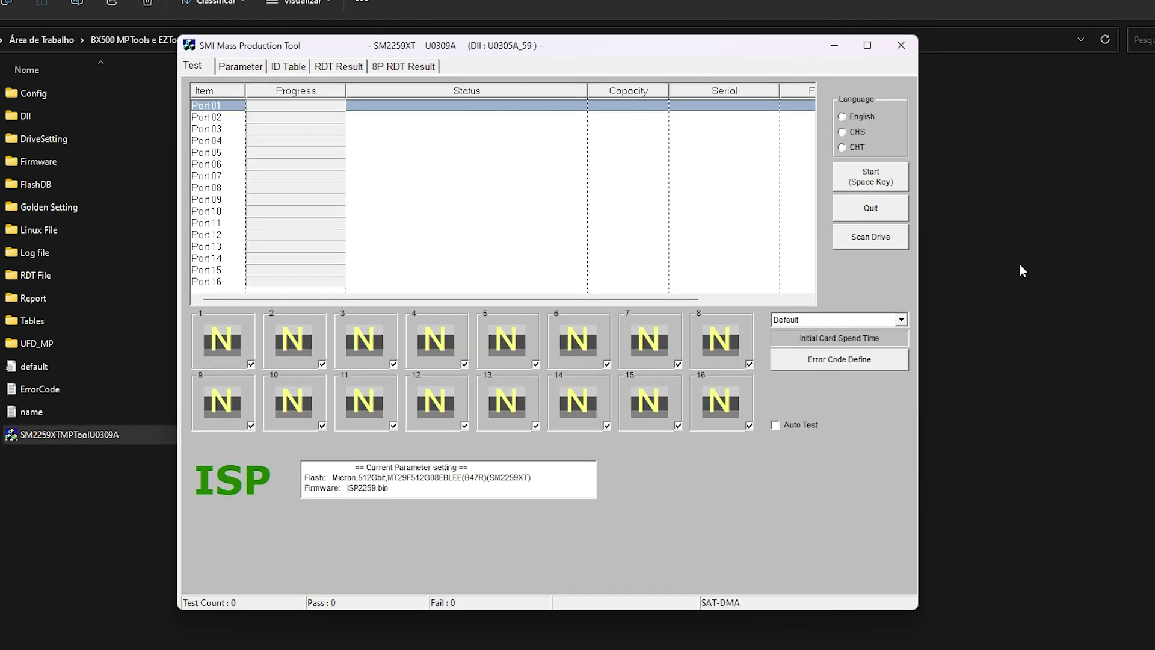
pyautogui.click(893, 236)
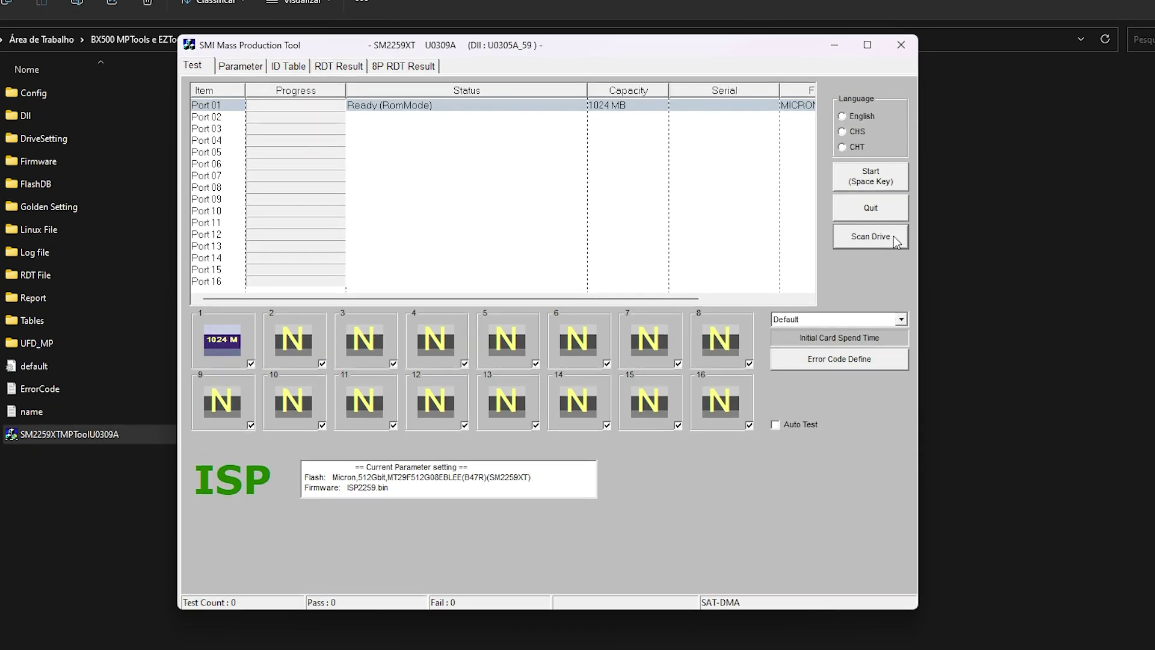
pyautogui.click(360, 108)
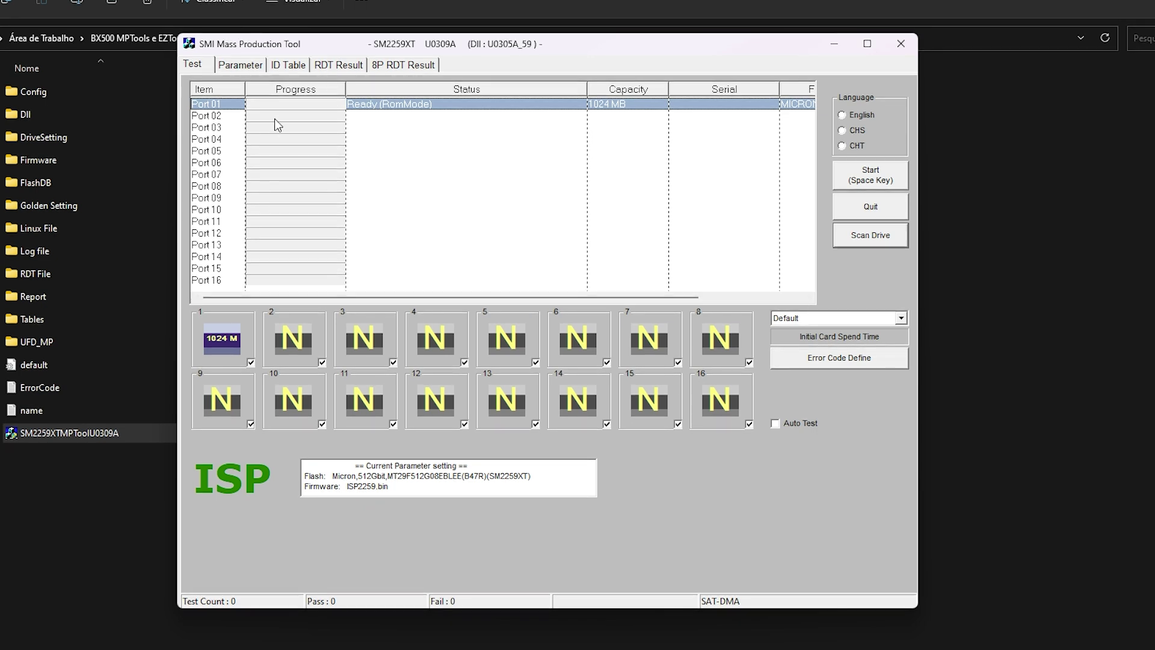
# Unlock the parameter configuration for editing by entering the configuration password.
pyautogui.click(247, 67)
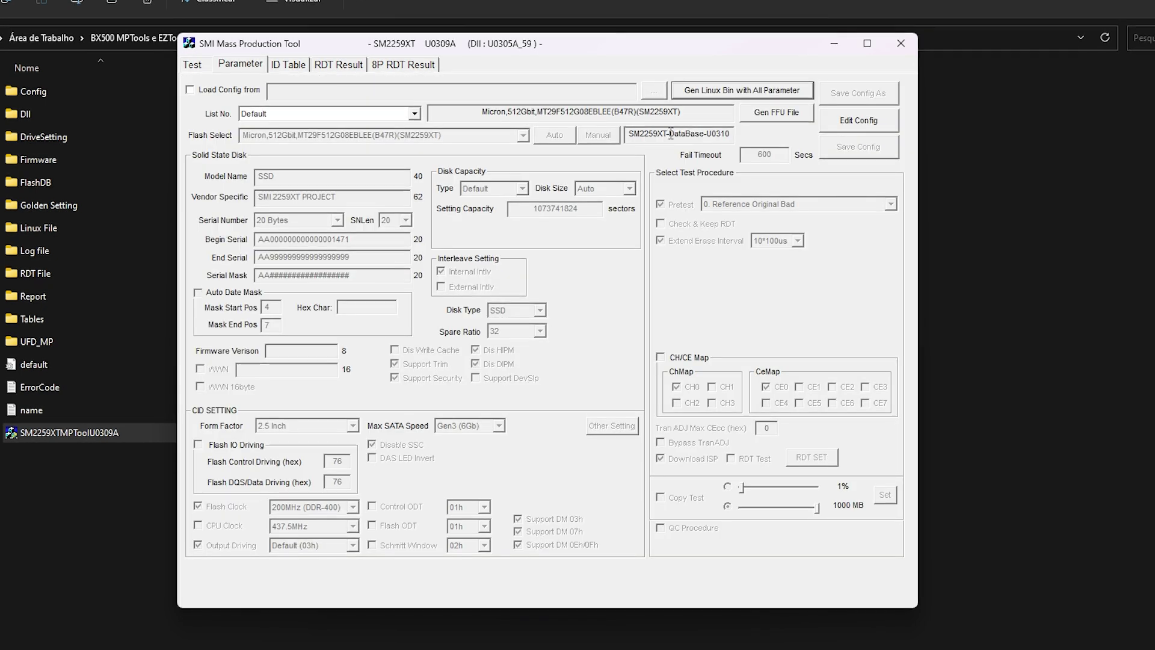
pyautogui.click(852, 124)
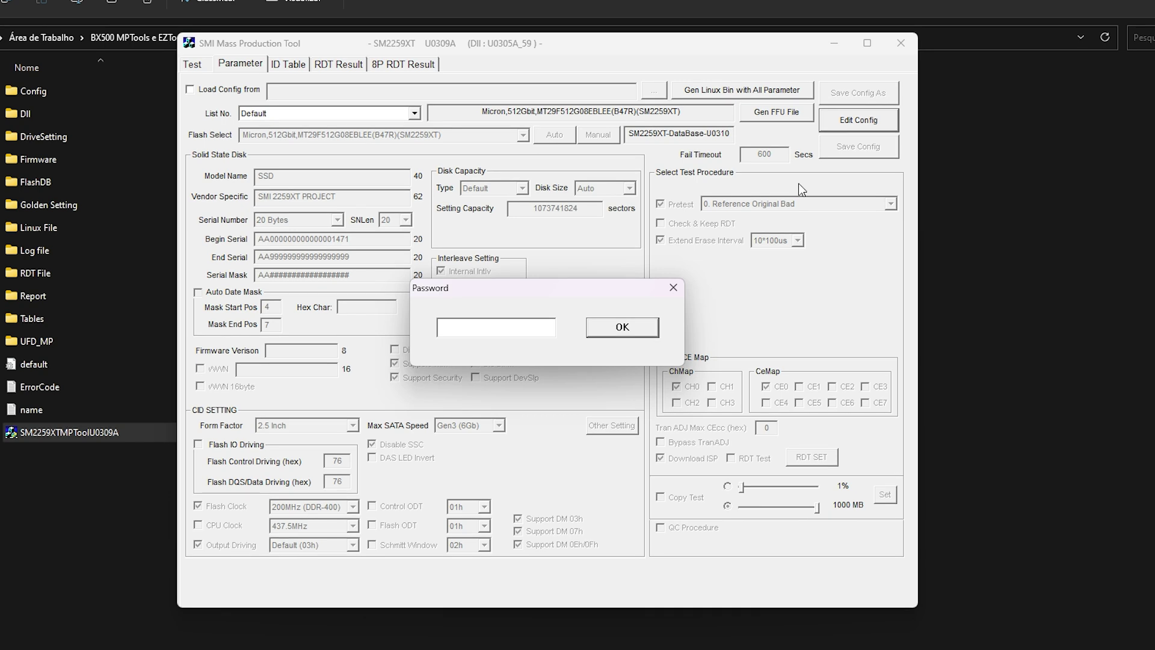
pyautogui.write('**')
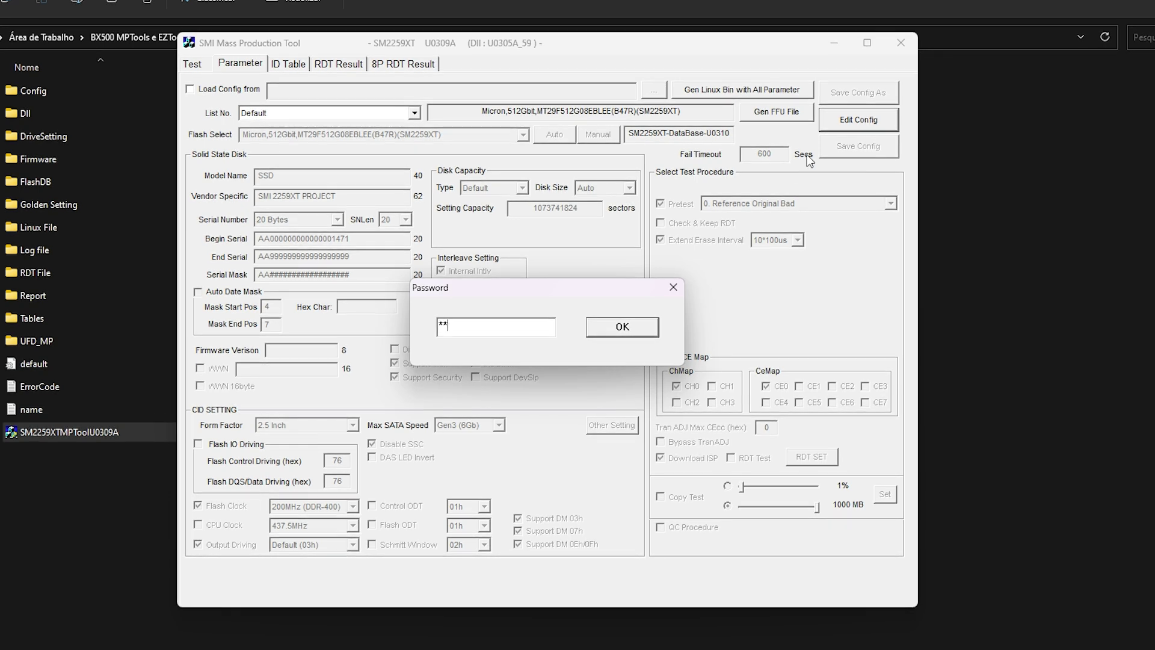
pyautogui.press('Return')
# Set the model name to CT240BX500SSD1 and the vendor-specific text to Crucial.
pyautogui.doubleClick(309, 174)
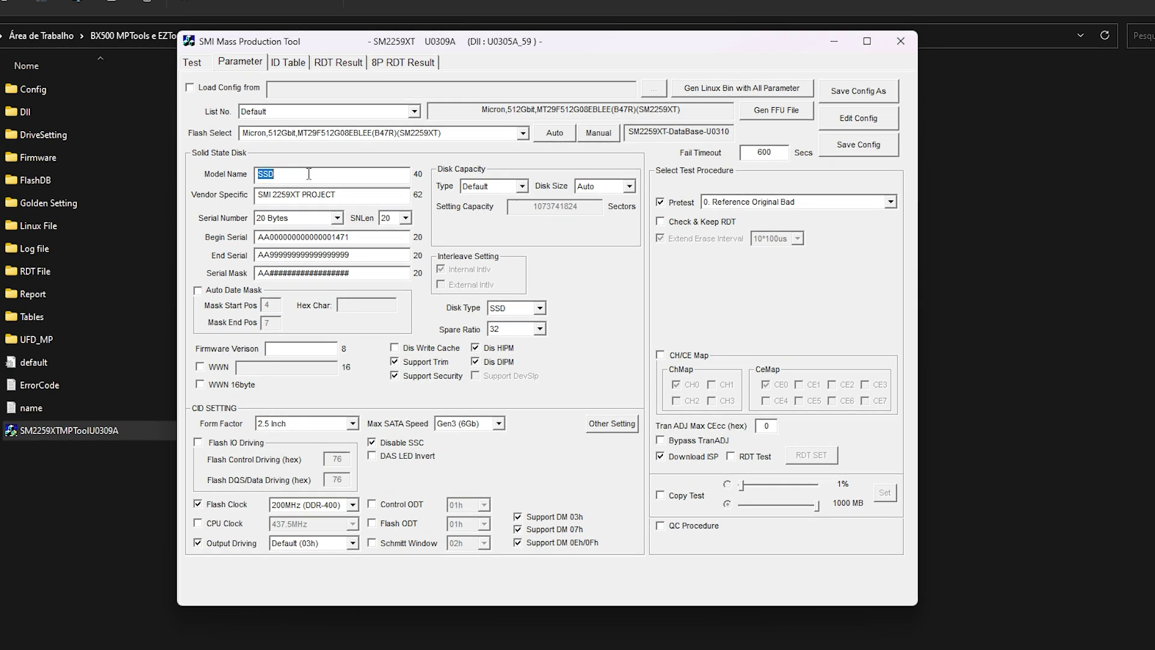
pyautogui.write('CT')
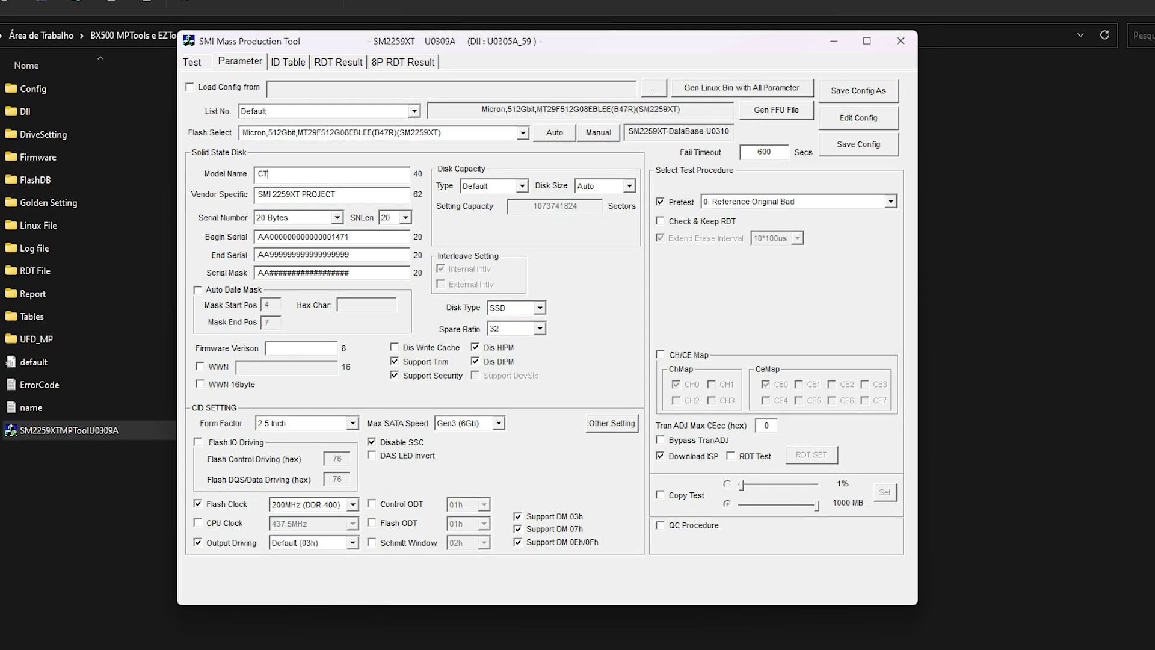
pyautogui.write('240')
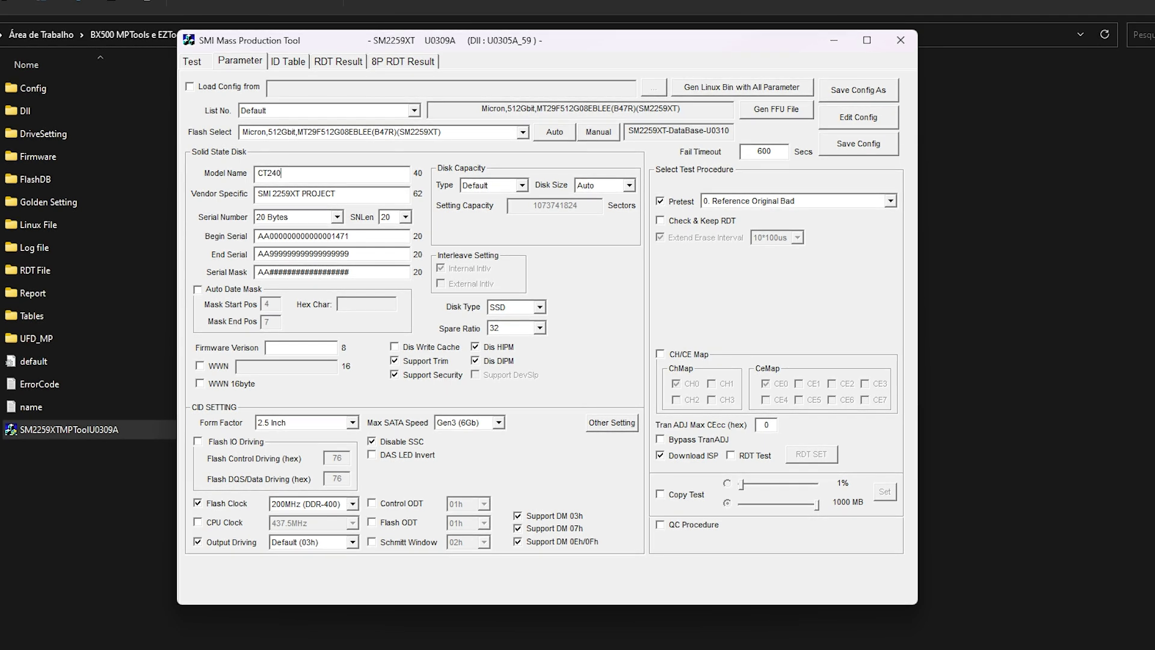
pyautogui.write('BX')
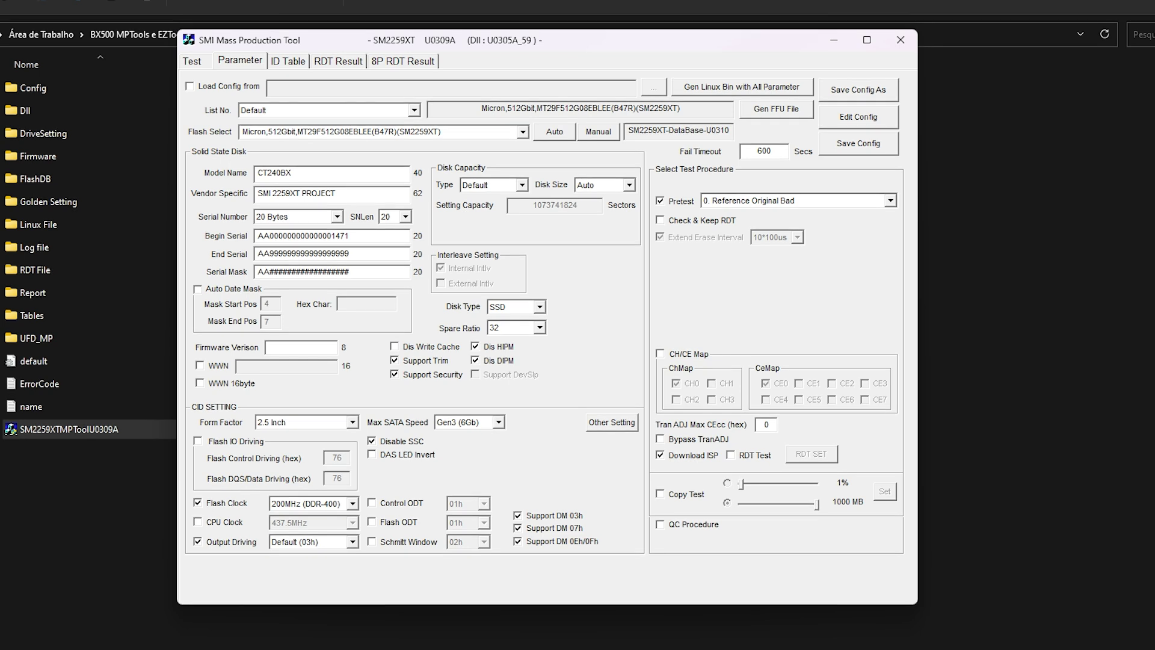
pyautogui.write('500SSD1')
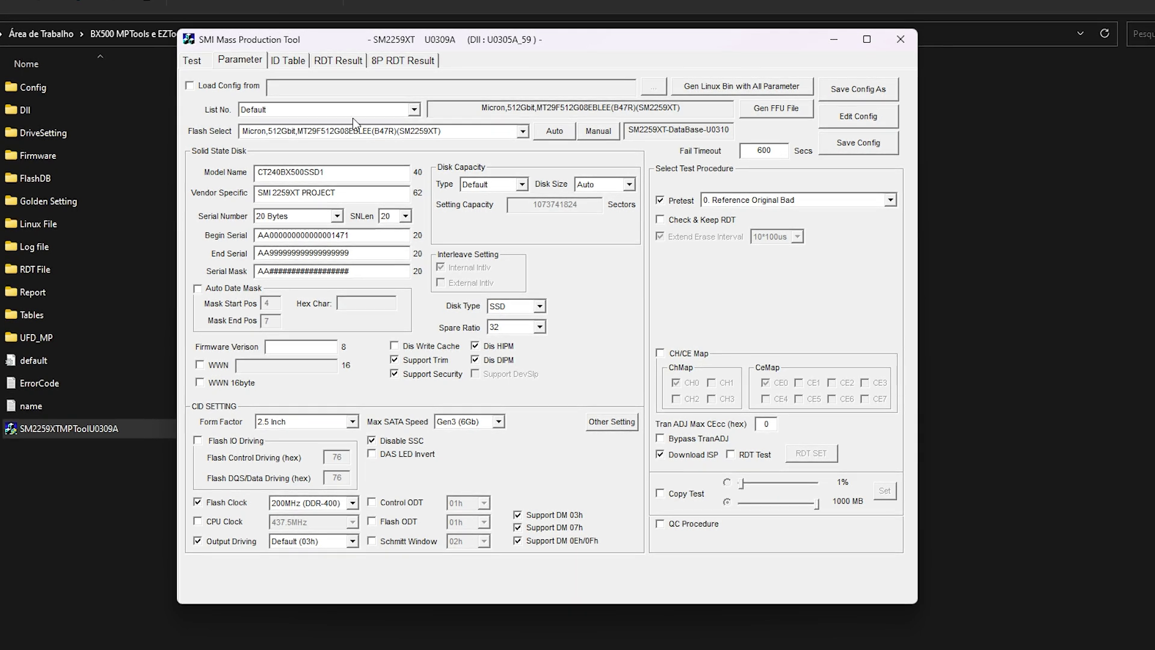
pyautogui.press('Tab')
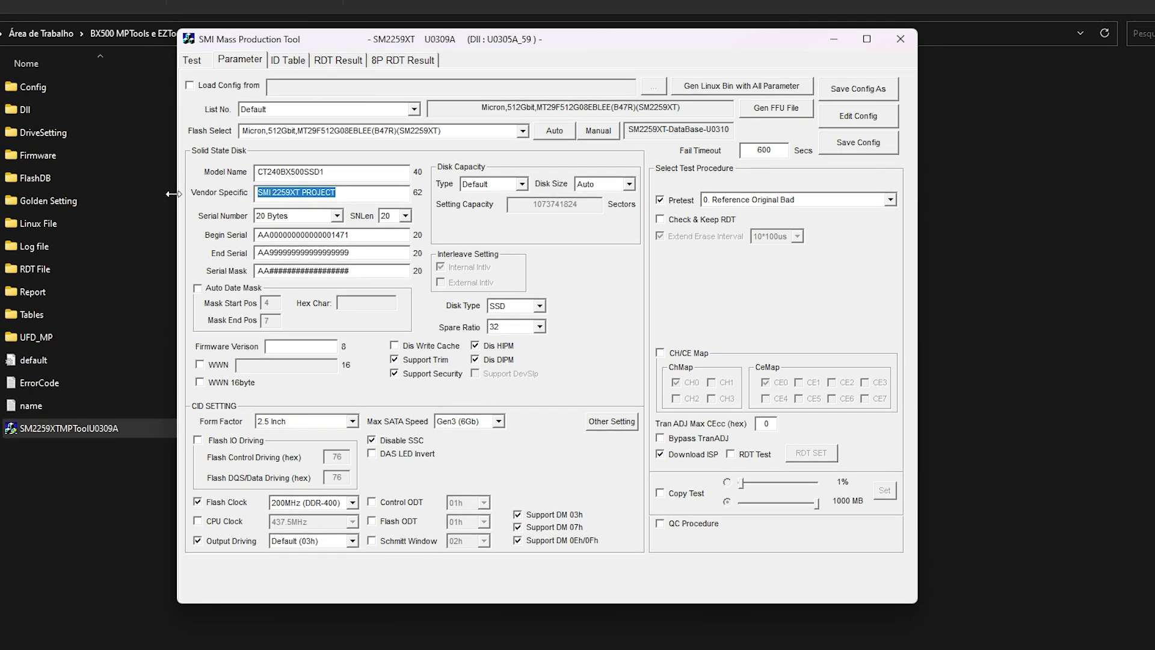
pyautogui.write('Crucial')
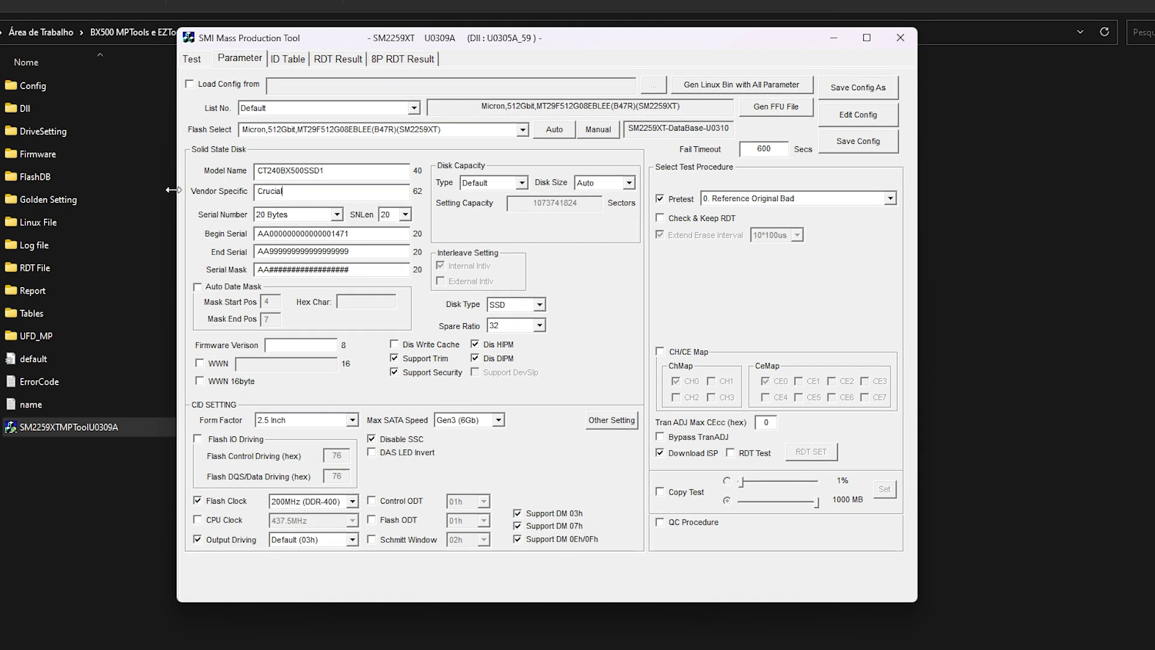
# Set the firmware version to M6CR056 and save the configuration.
pyautogui.click(315, 348)
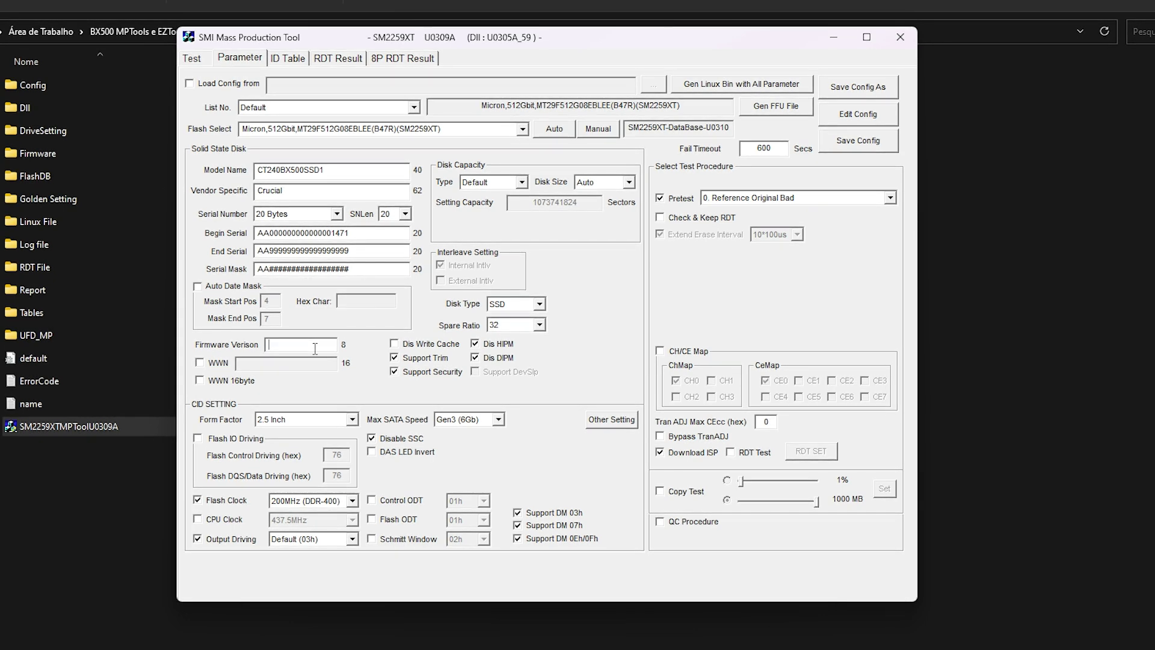
pyautogui.write('M')
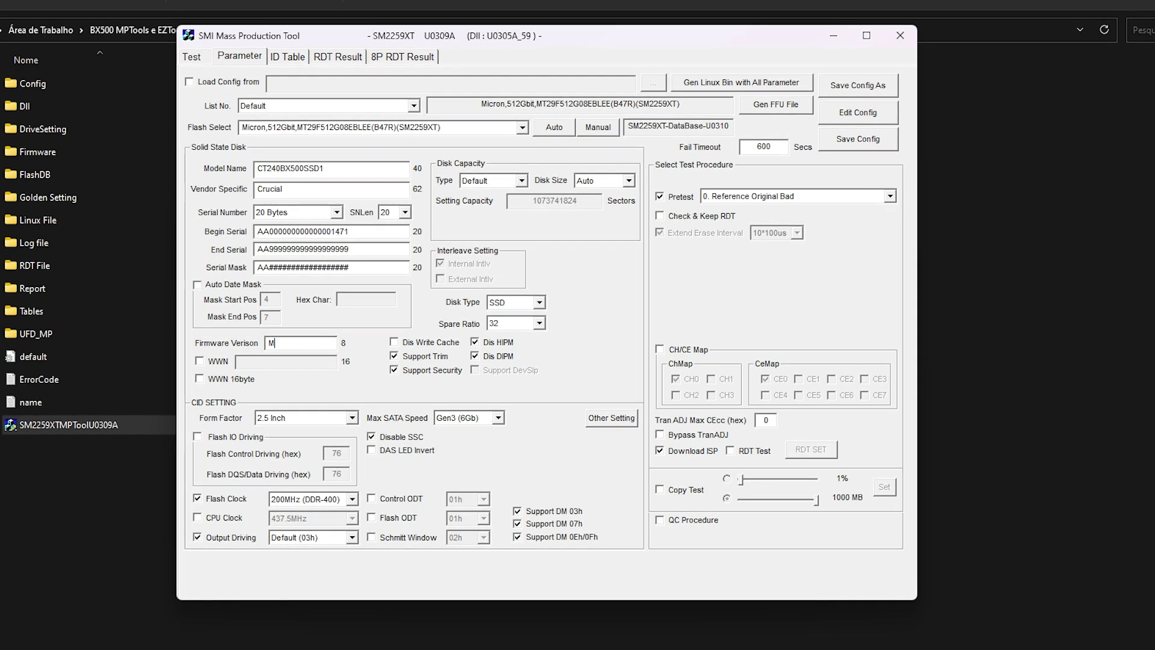
pyautogui.write('6C')
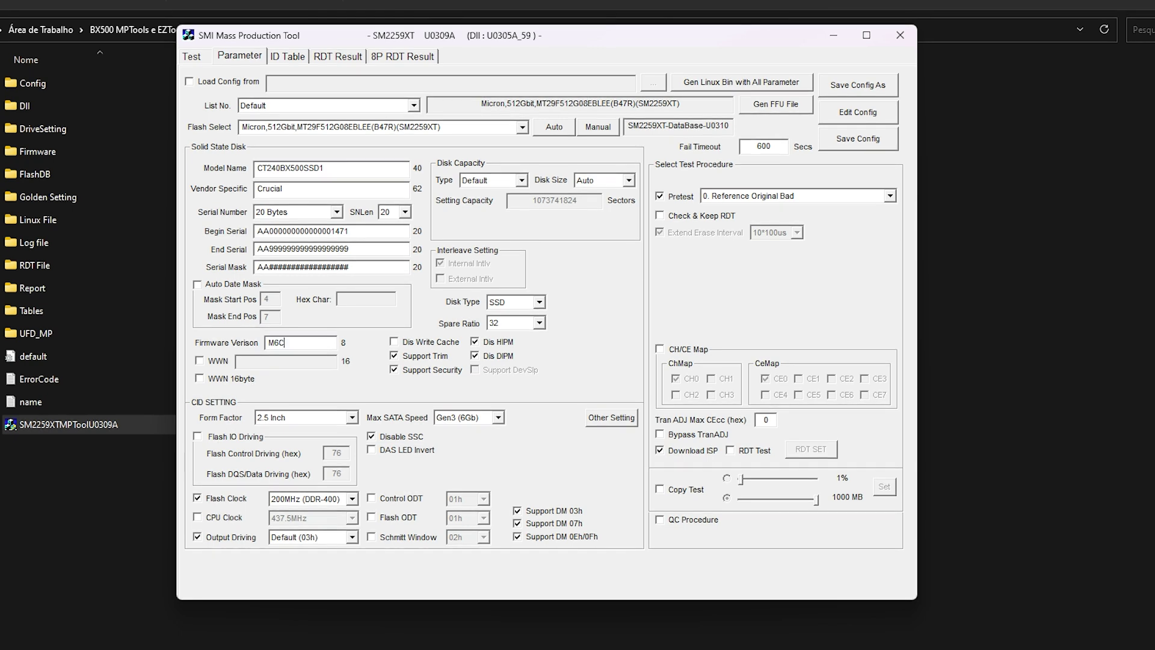
pyautogui.write('R0')
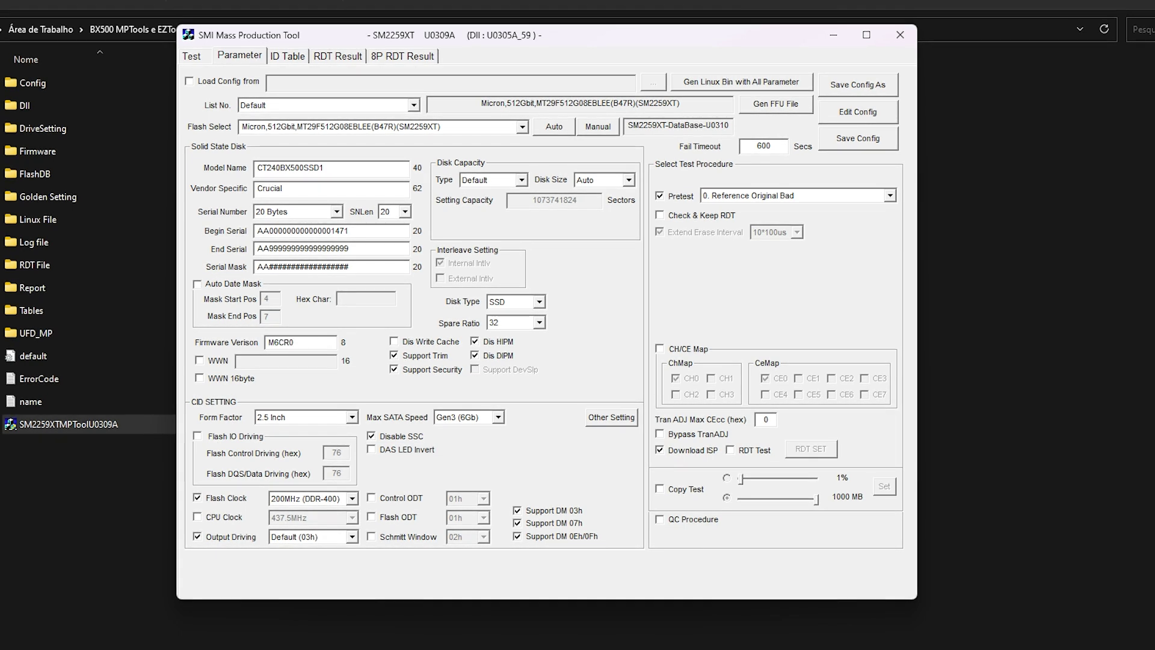
pyautogui.write('56')
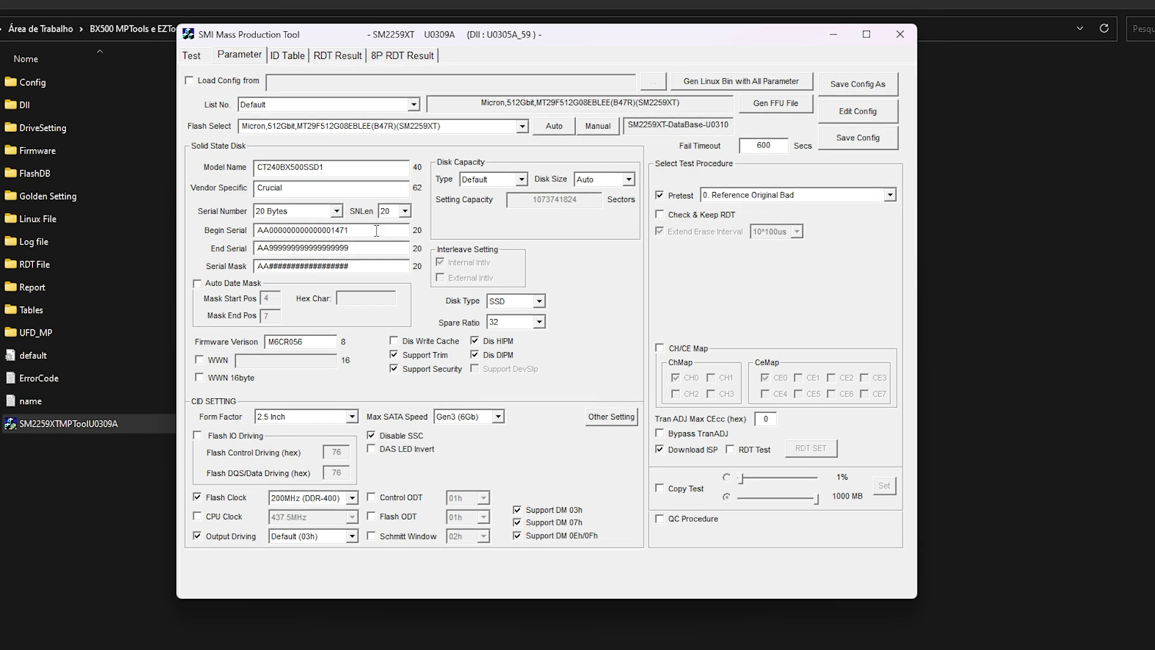
pyautogui.click(348, 231)
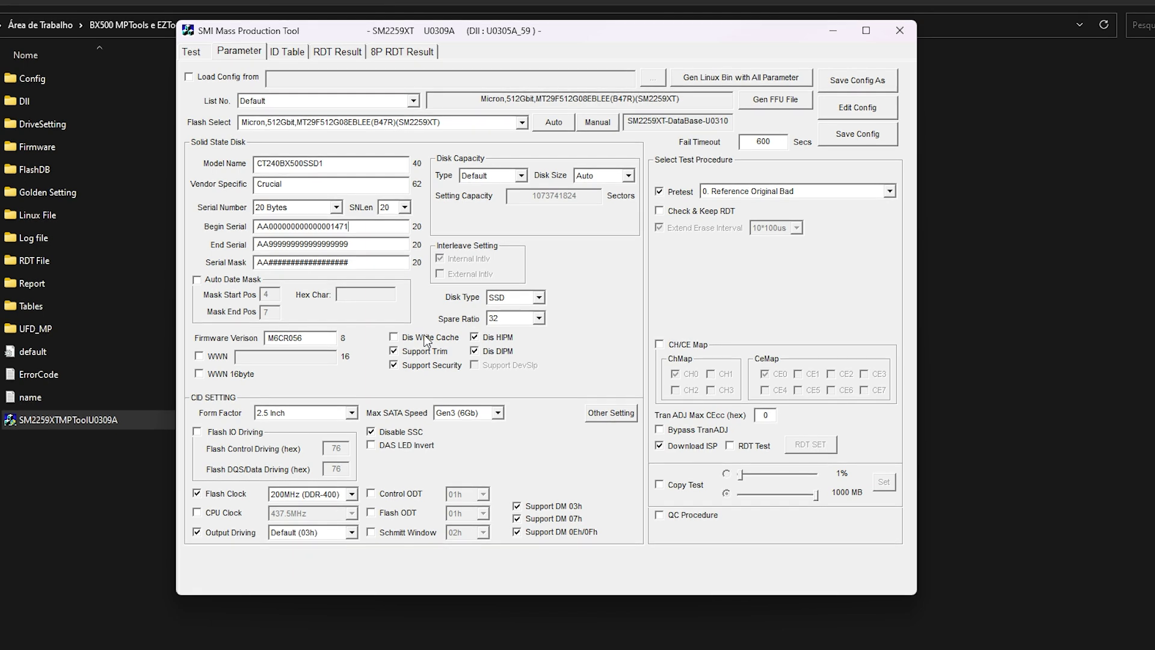
pyautogui.click(853, 134)
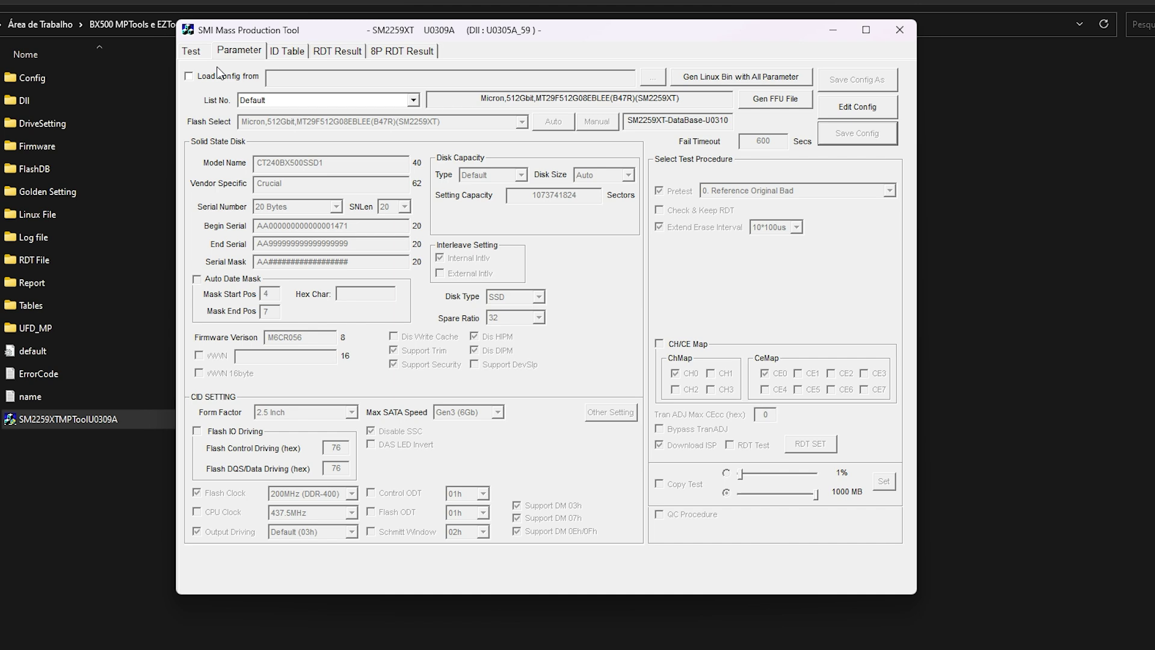
# Start the mass production process for the drive on Port 01 and check its result row.
pyautogui.click(191, 52)
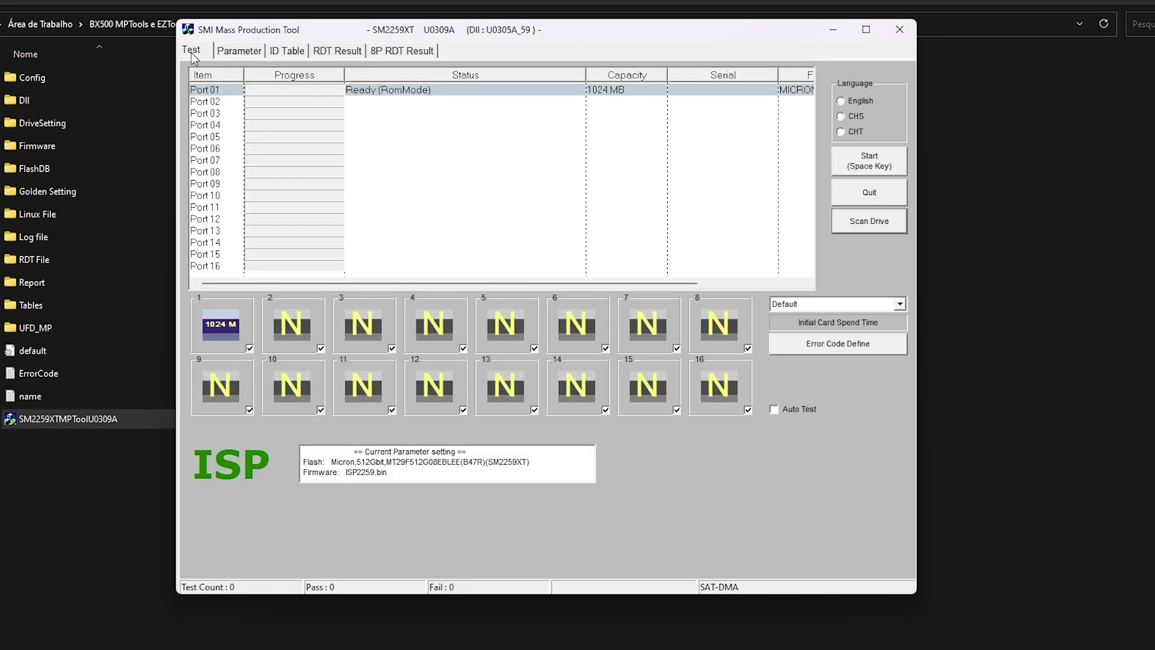
pyautogui.click(878, 171)
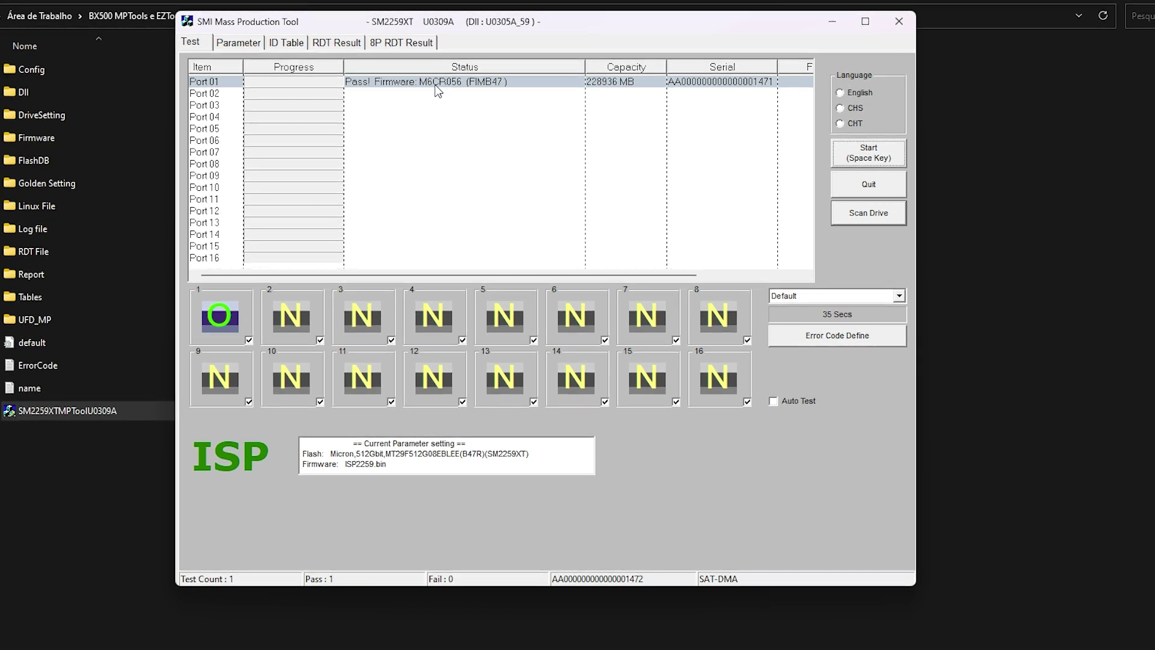
pyautogui.click(629, 84)
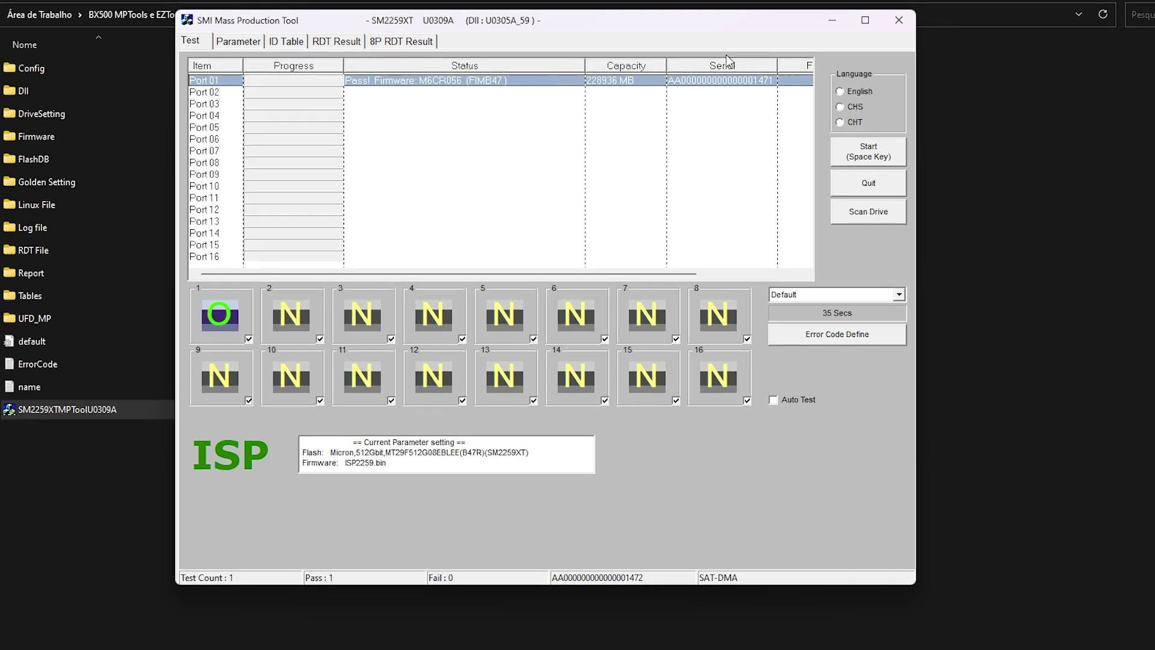
# Close the mass production tool, switch to Windows Disk Management and initialize Disco 1 with the GPT partition style.
pyautogui.click(899, 19)
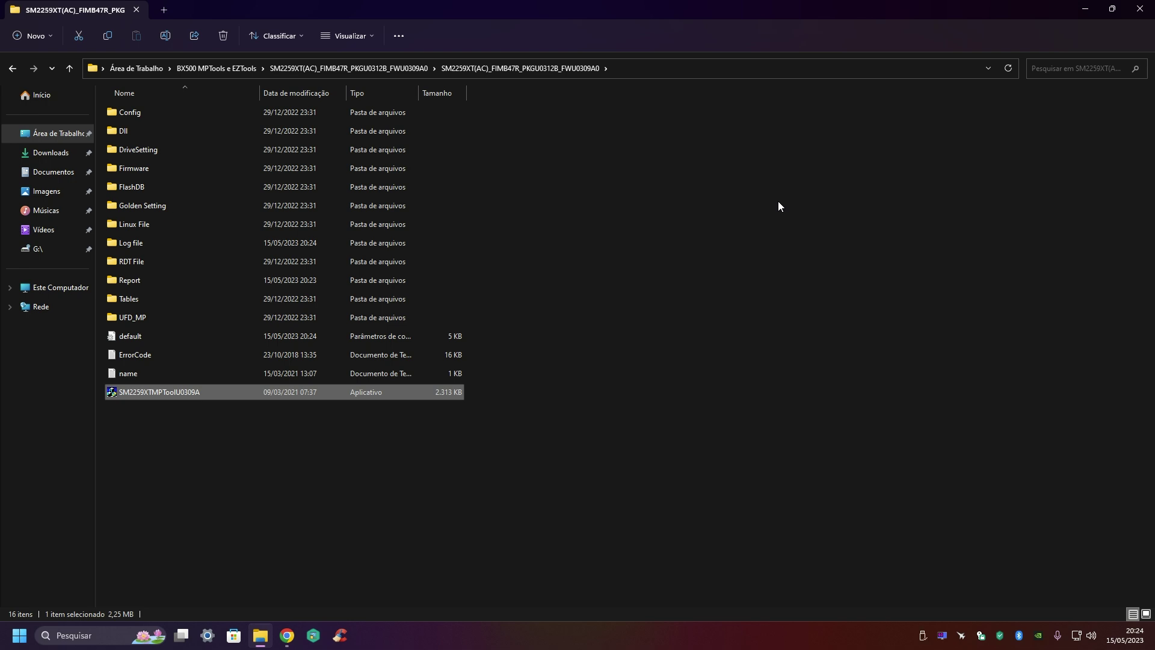
pyautogui.press('super+x')
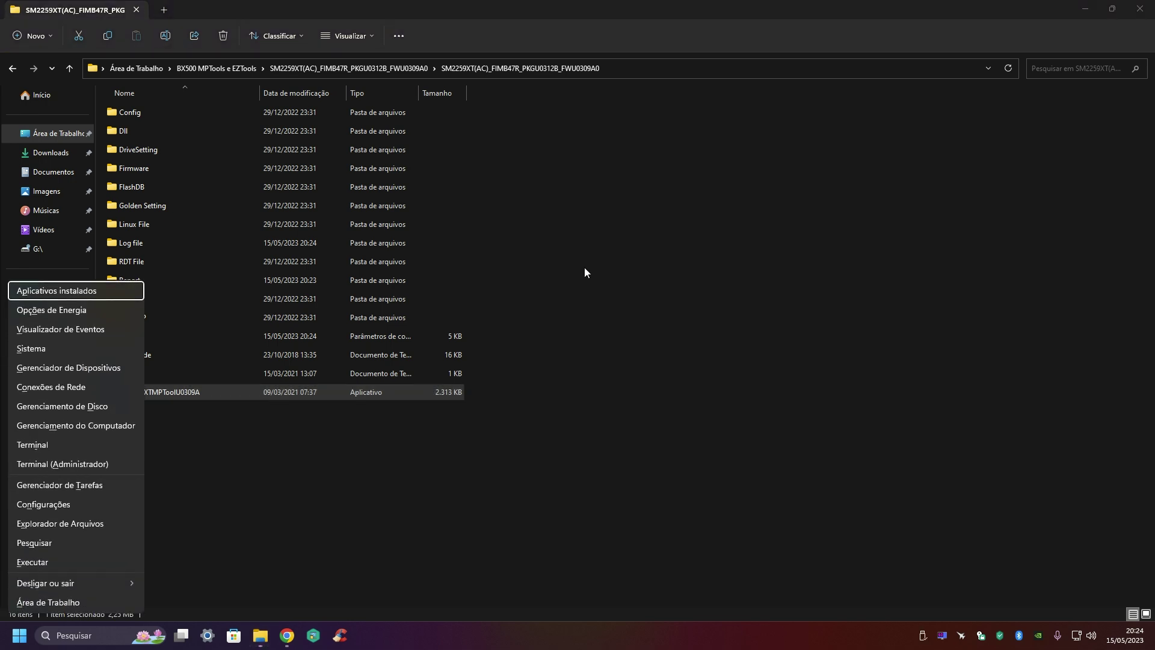
pyautogui.click(126, 406)
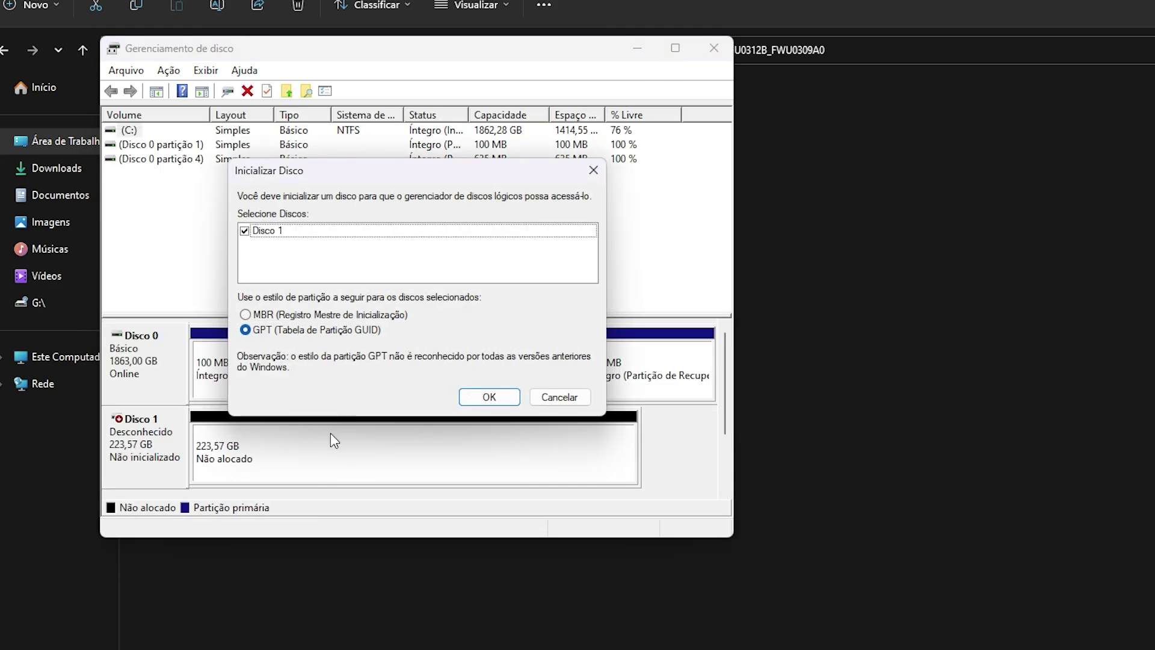
pyautogui.click(495, 398)
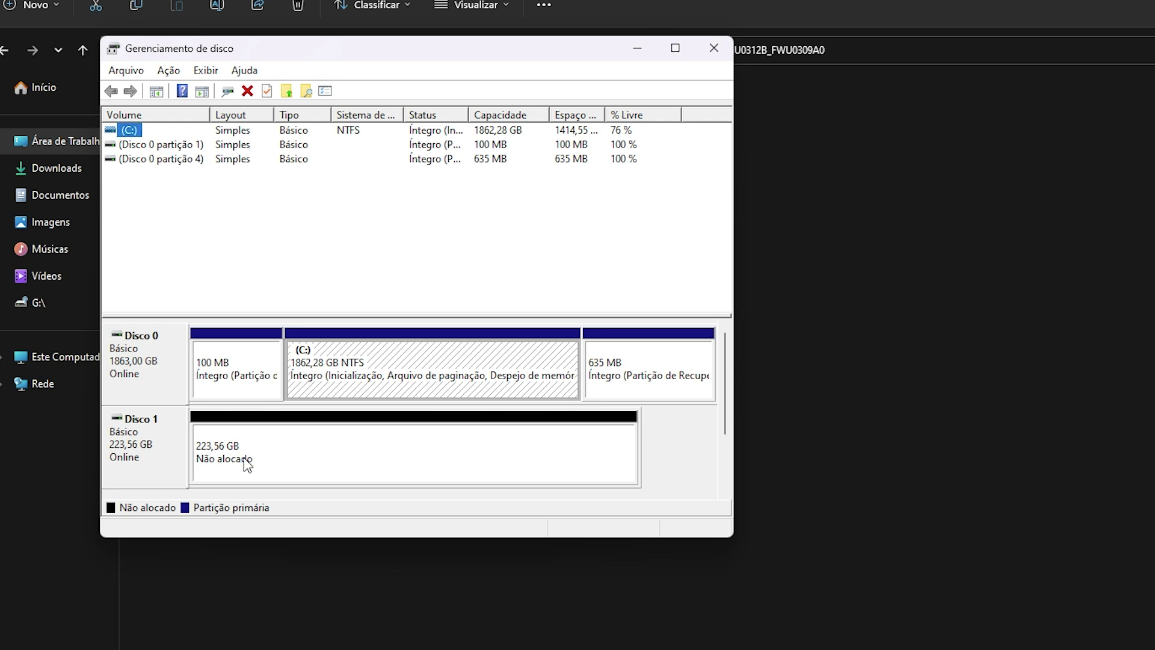
# Create a new simple volume in the unallocated space of Disco 1, accepting the wizard's default settings.
pyautogui.rightClick(245, 463)
pyautogui.click(265, 464)
pyautogui.press('Return')
pyautogui.press('Return')
pyautogui.press('Return')
pyautogui.press('Return')
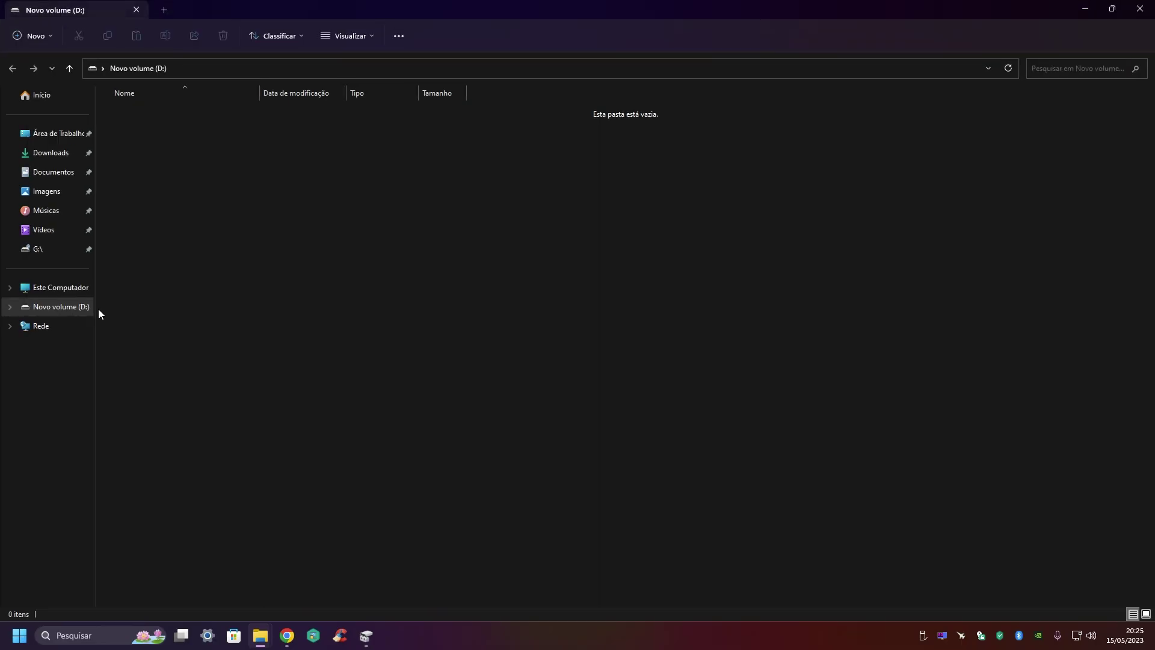
# View the computer's drives in File Explorer, then run all CrystalDiskMark tests on drive D: with one 1 GiB pass.
pyautogui.click(58, 288)
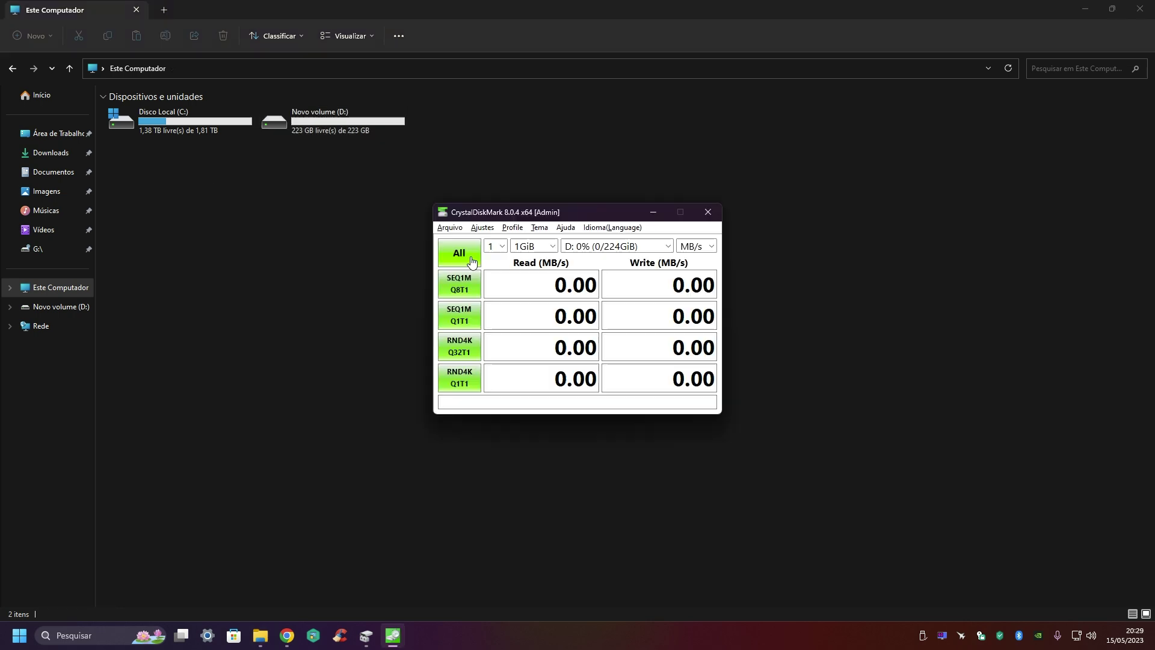
pyautogui.click(471, 256)
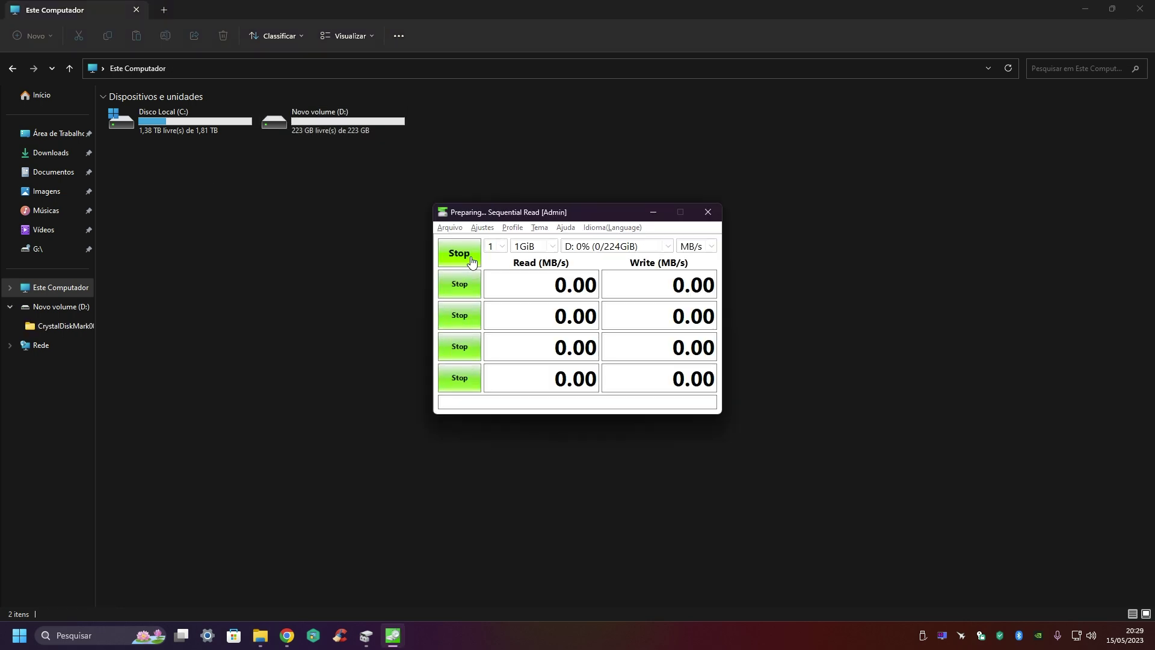